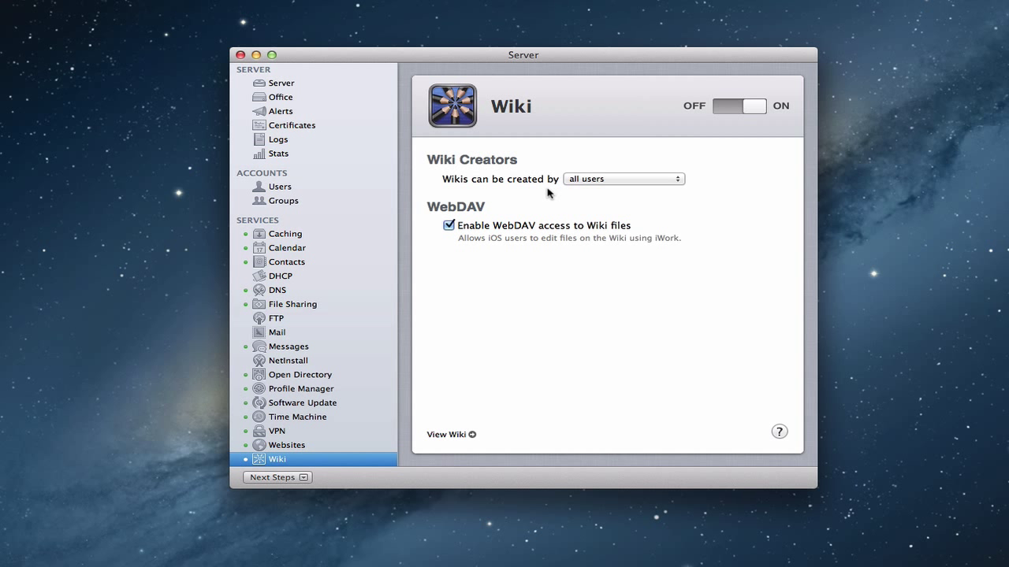
left_click(680, 181)
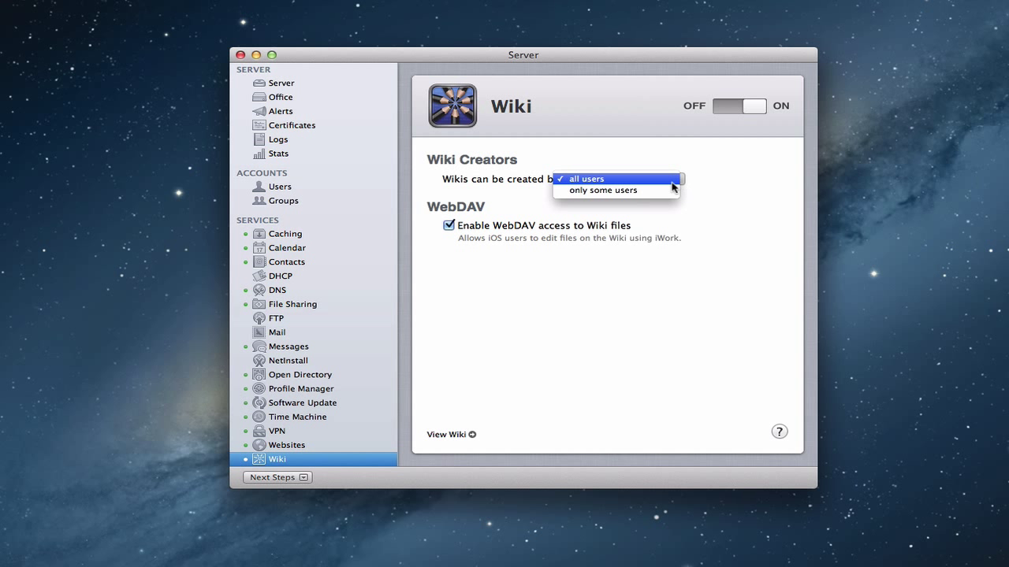
left_click(662, 191)
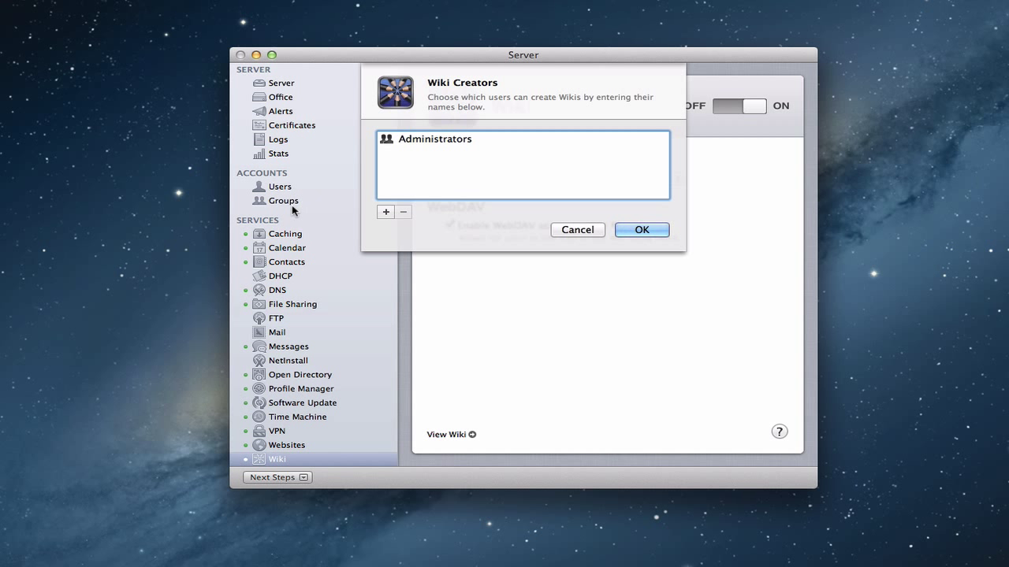
left_click(579, 229)
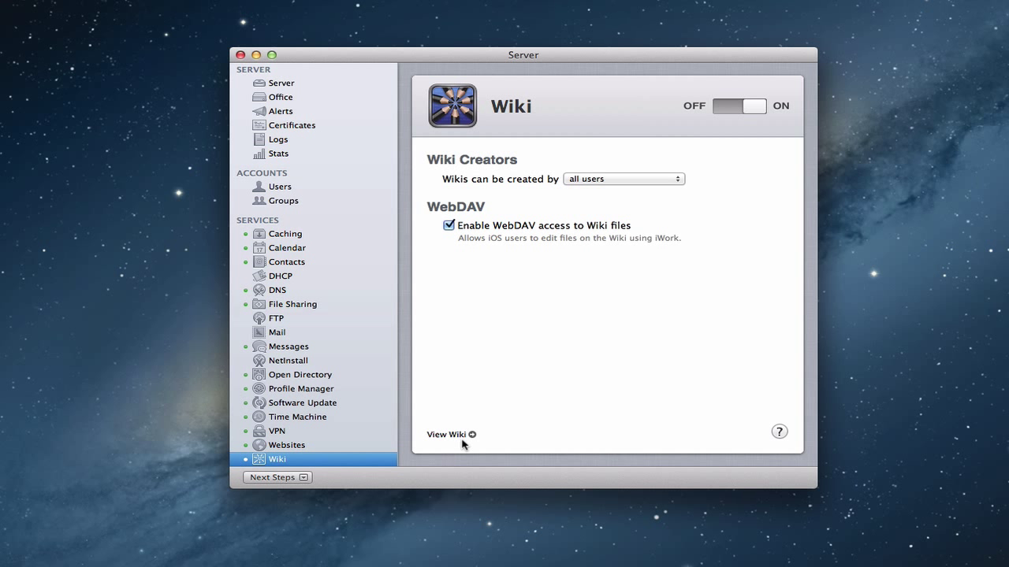
left_click(290, 446)
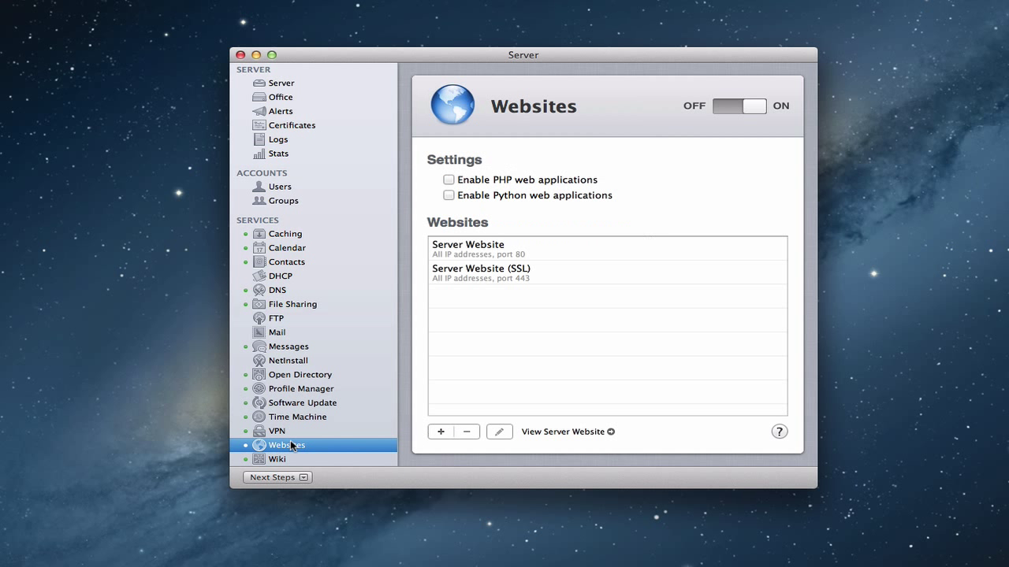
left_click(494, 276)
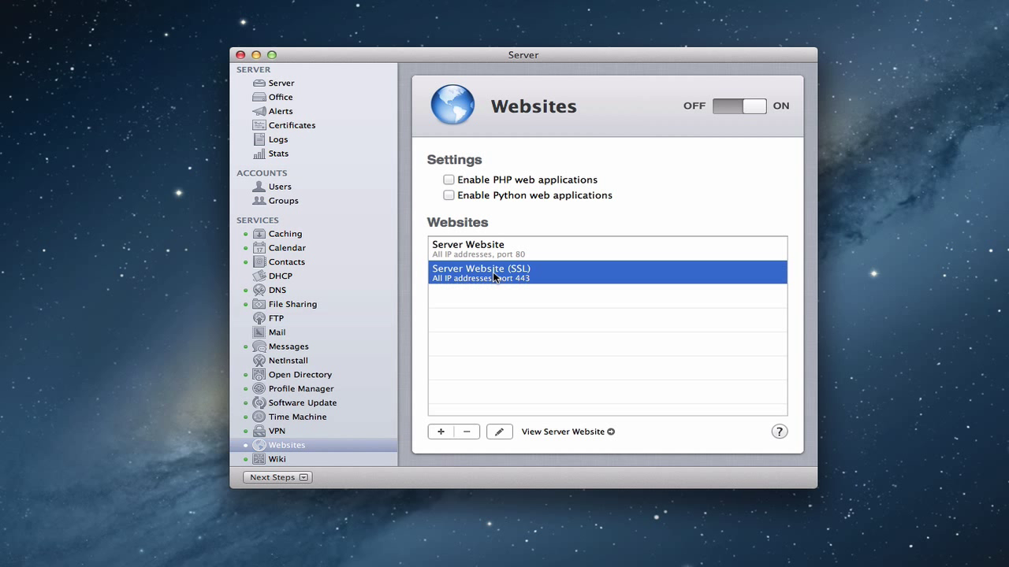
left_click(500, 432)
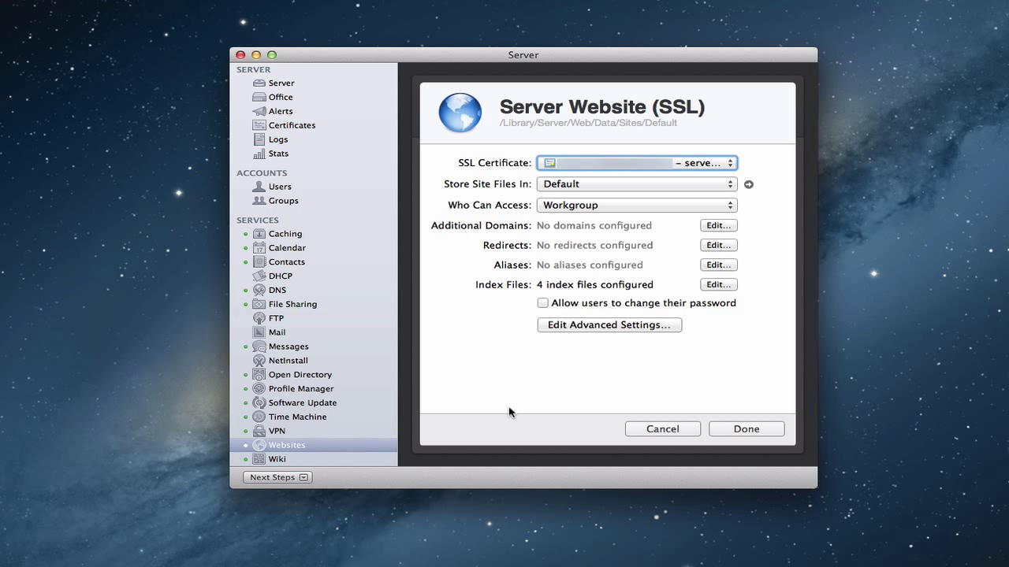
left_click(731, 207)
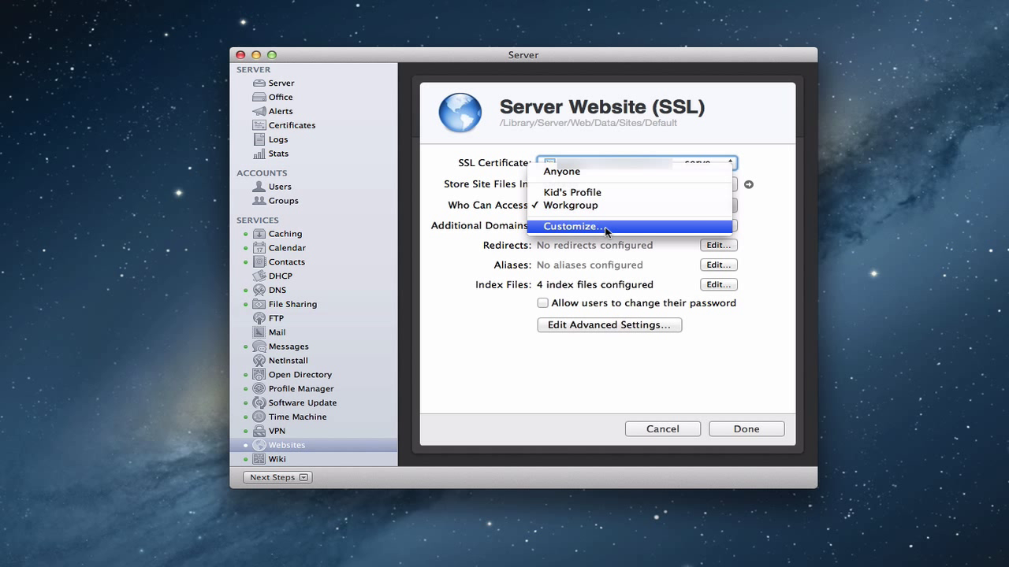
left_click(764, 216)
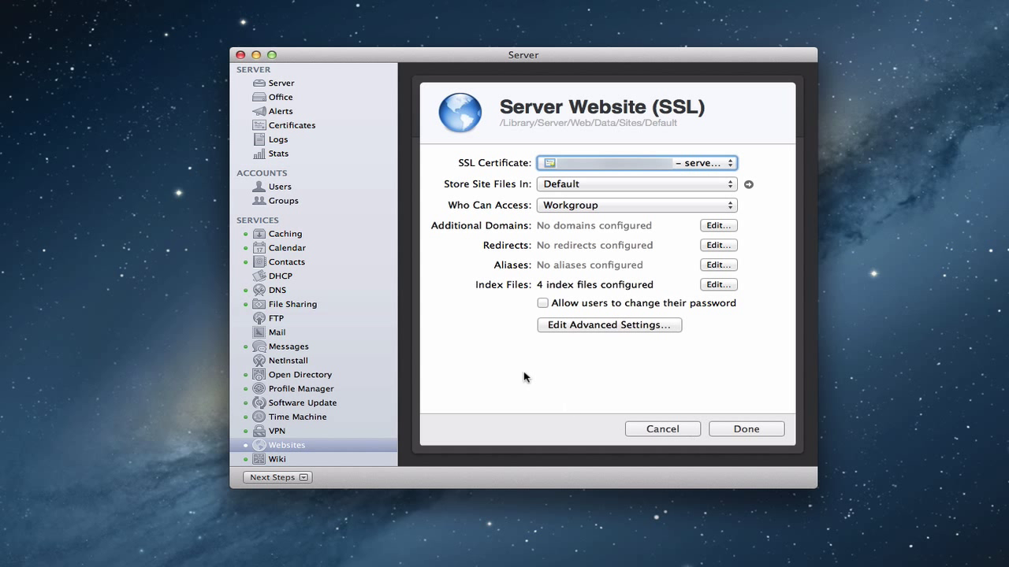
left_click(661, 430)
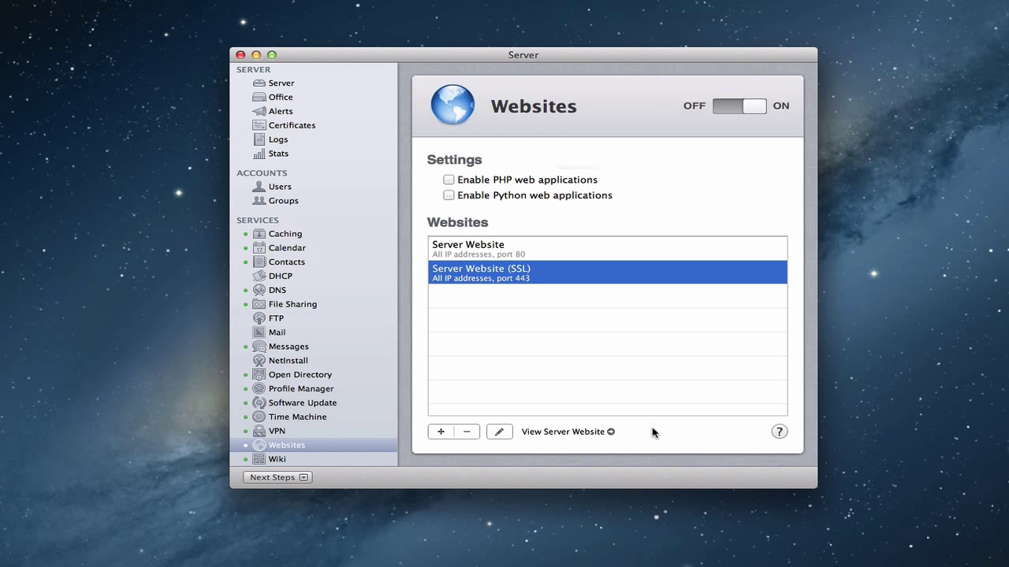
Step: Switch back to the Wiki service settings in the Server app sidebar
left_click(288, 460)
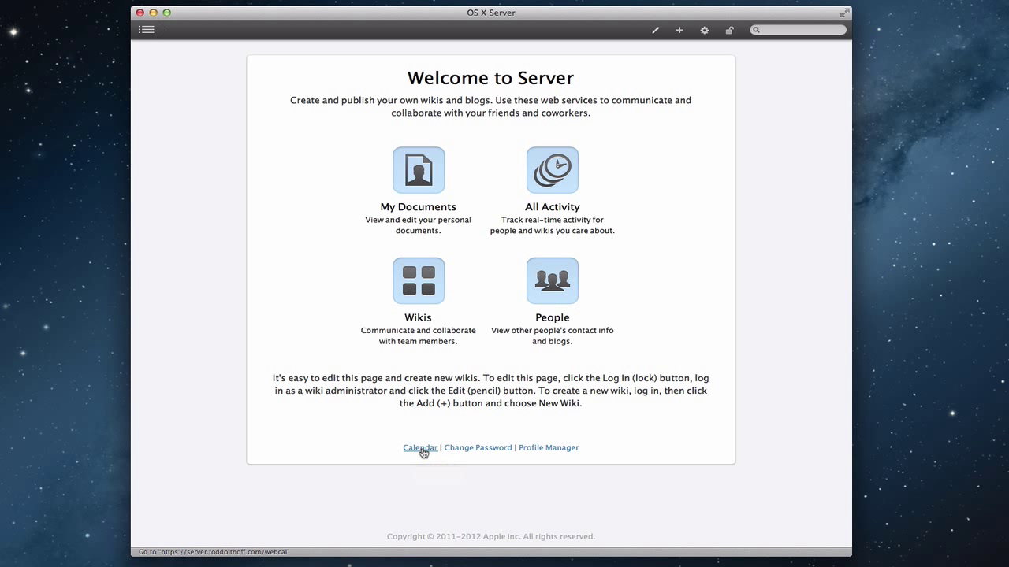
Step: Open the web calendar at today's week (January 20–26, 2013), closing Settings without changes
left_click(422, 448)
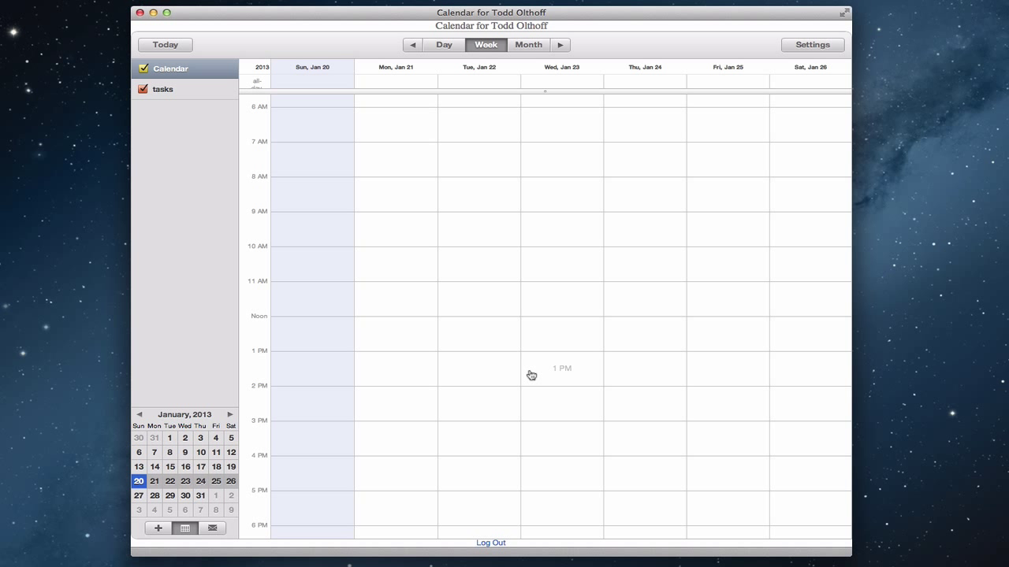
left_click(175, 50)
left_click(804, 49)
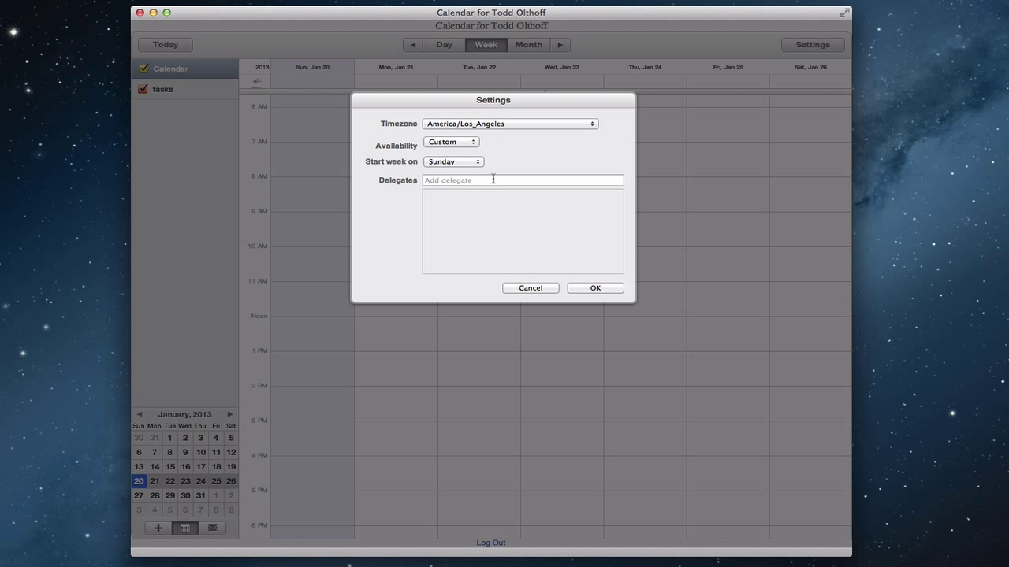
left_click(539, 290)
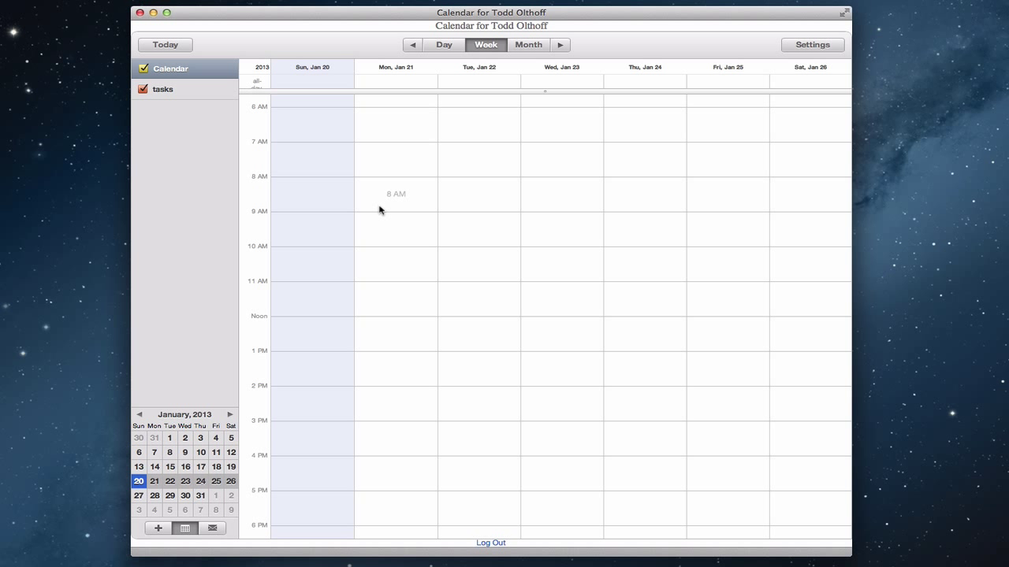
Step: Check the Change Password page, which reports password changes are off, then return to Welcome to Server
key("super+bracketleft")
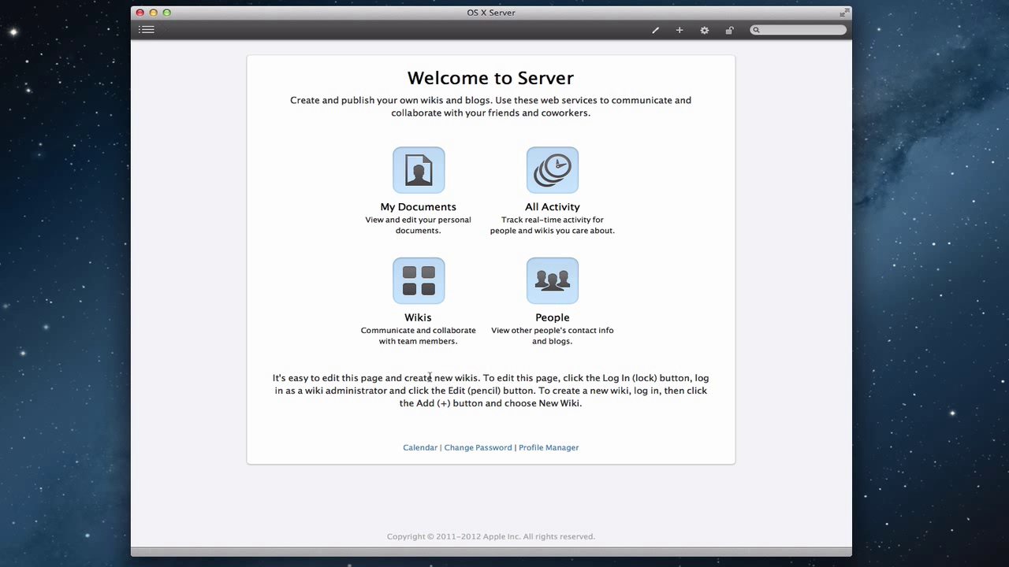
left_click(483, 447)
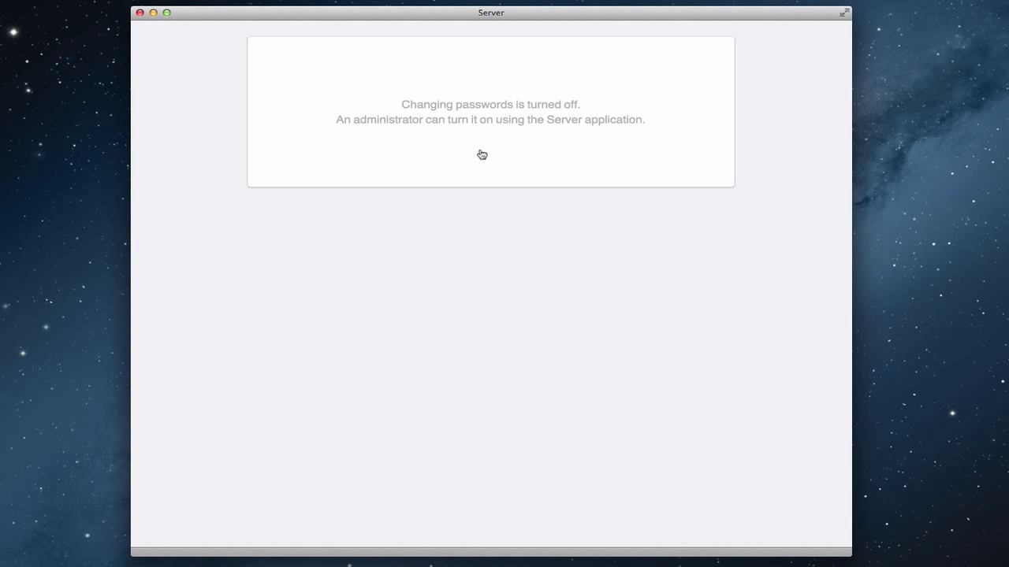
key("super+bracketleft")
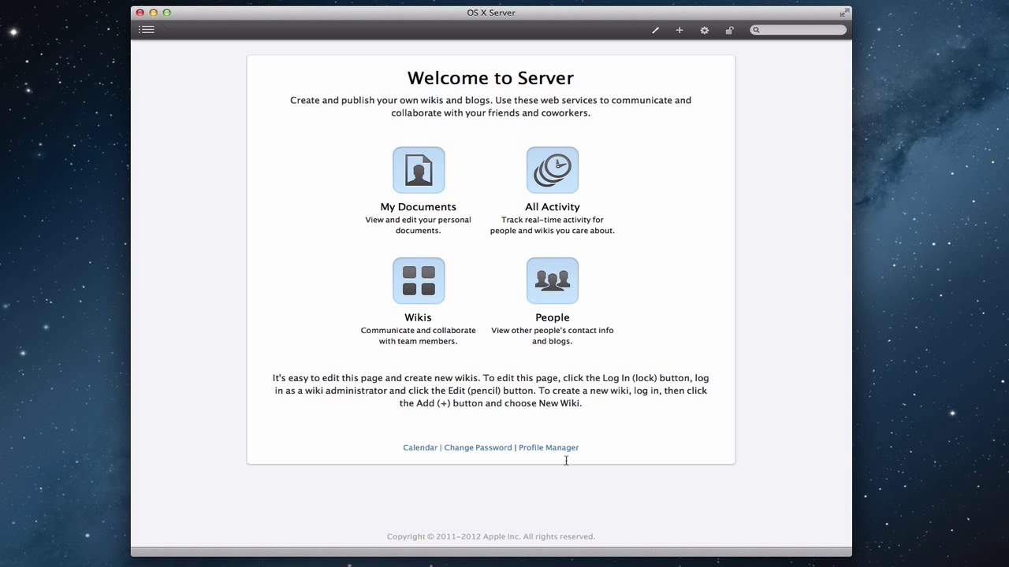
left_click(147, 32)
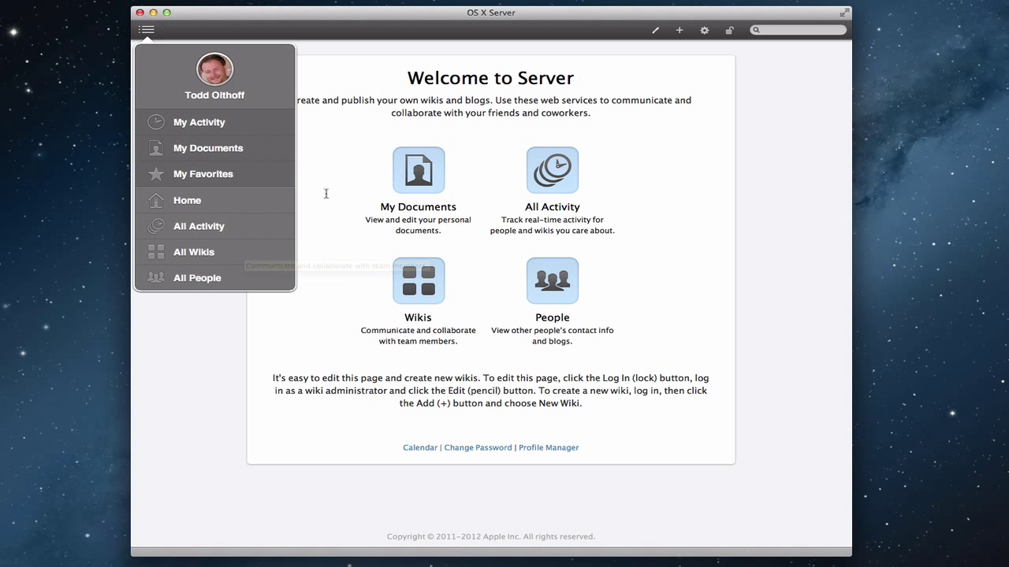
left_click(221, 353)
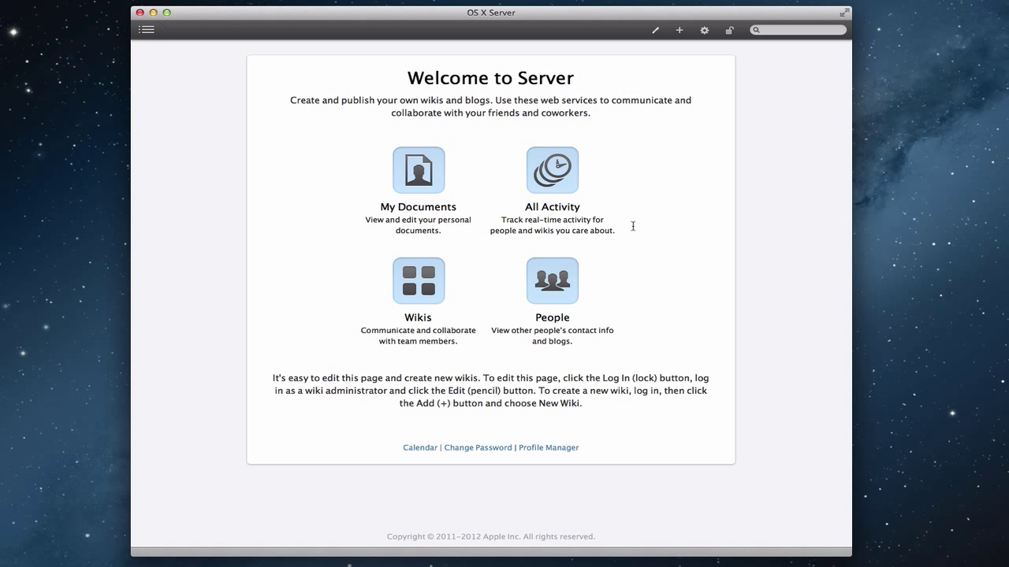
Step: Open the All Activity feed of recent wiki edits and show the site navigation list
left_click(553, 184)
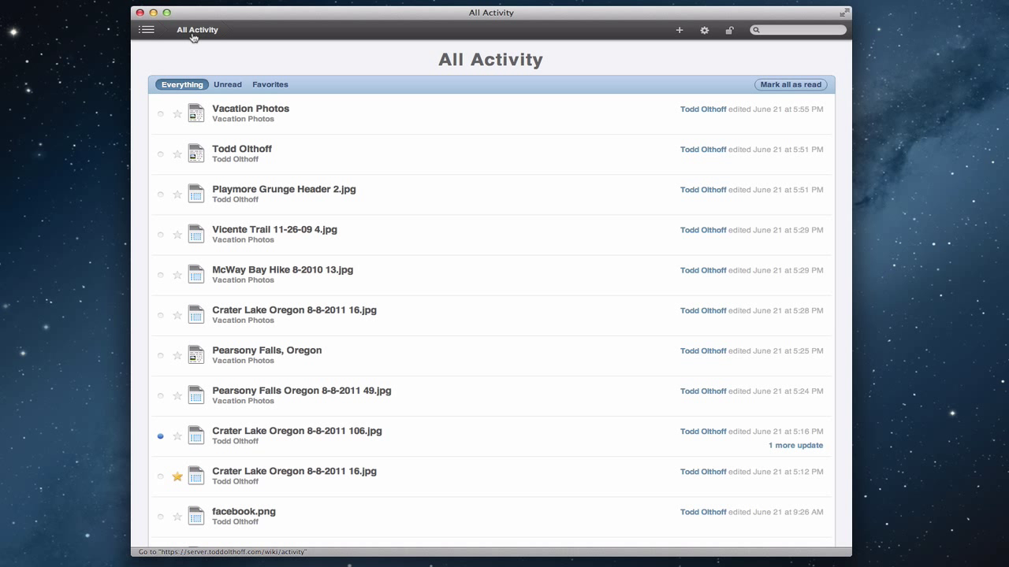
left_click(147, 31)
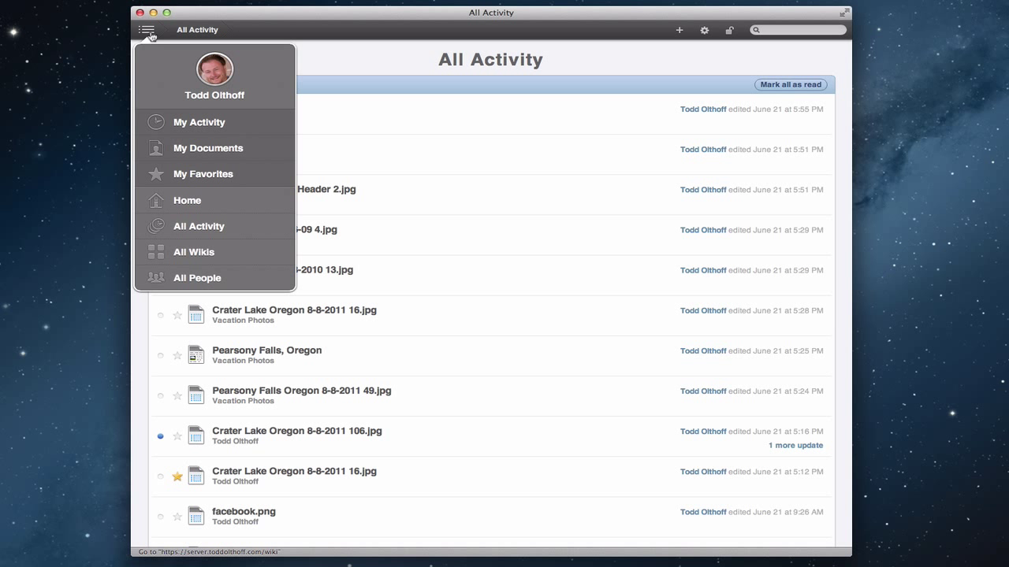
Step: Go Home, then open the Vacation Photos wiki from the Wikis list
left_click(187, 201)
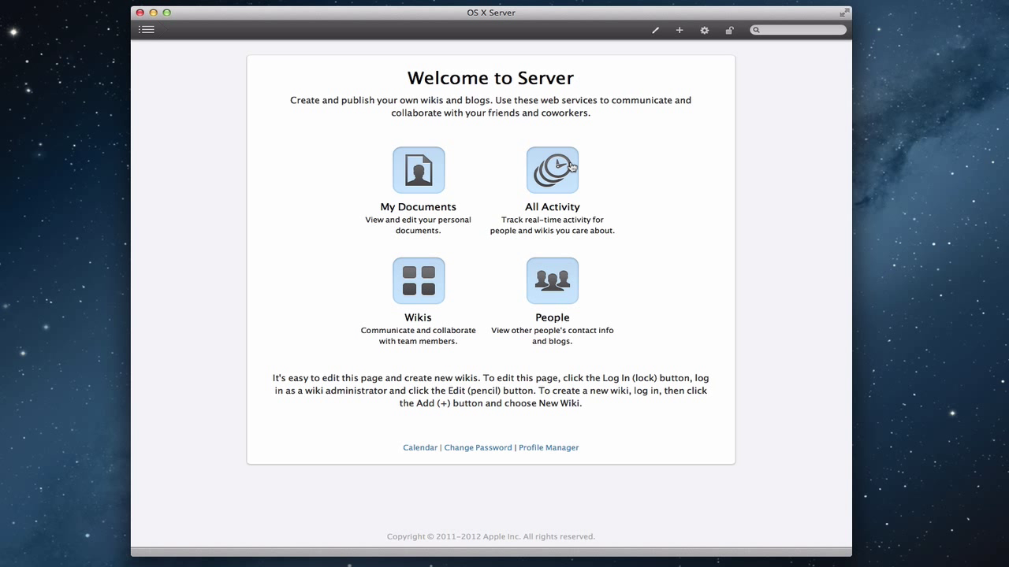
left_click(421, 282)
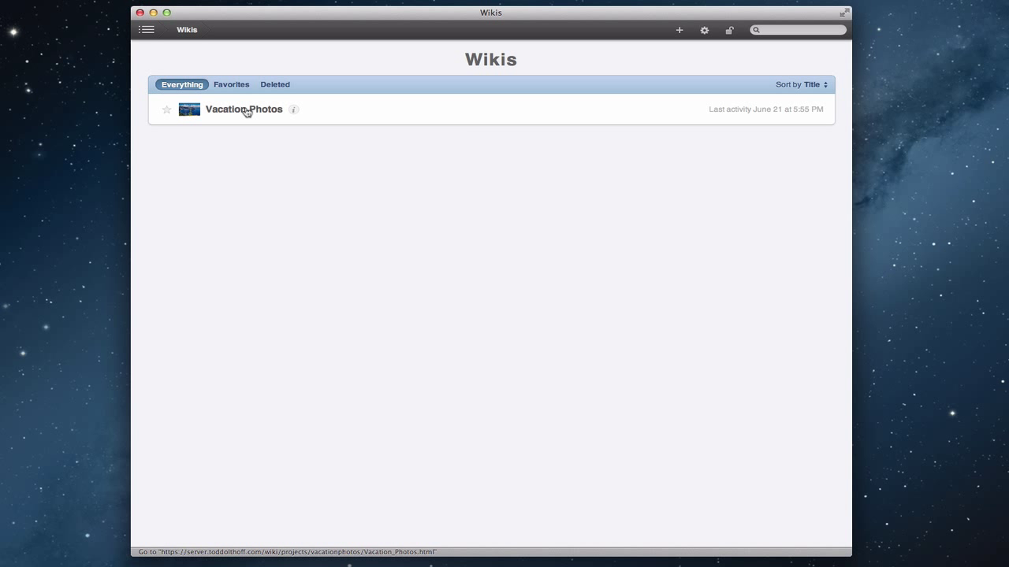
left_click(246, 110)
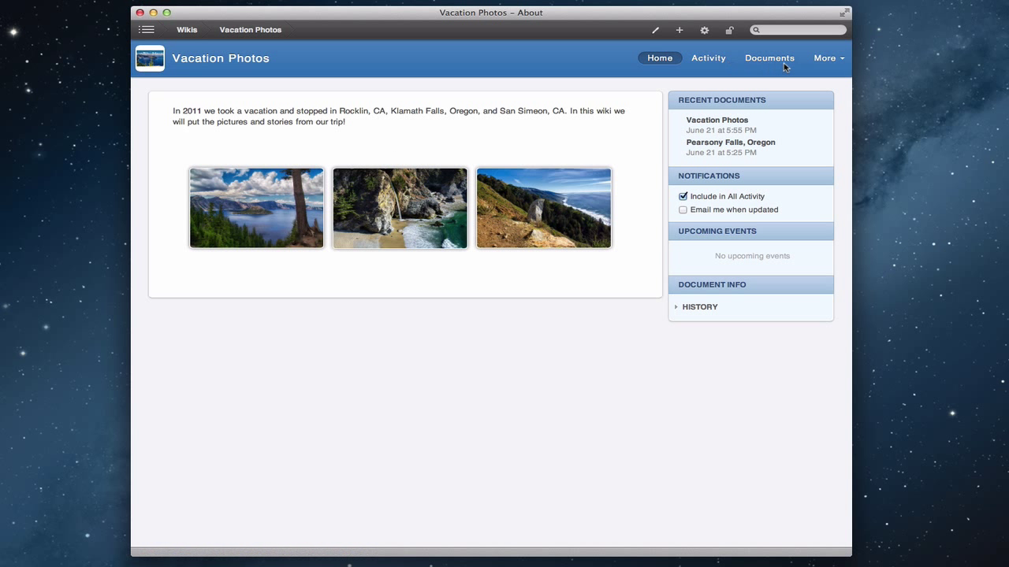
left_click(708, 60)
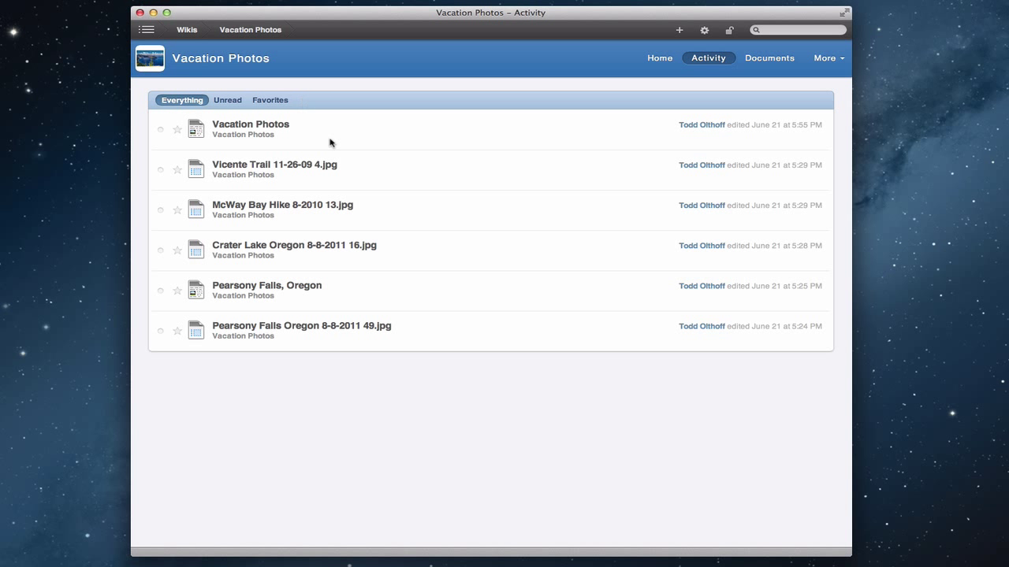
left_click(256, 170)
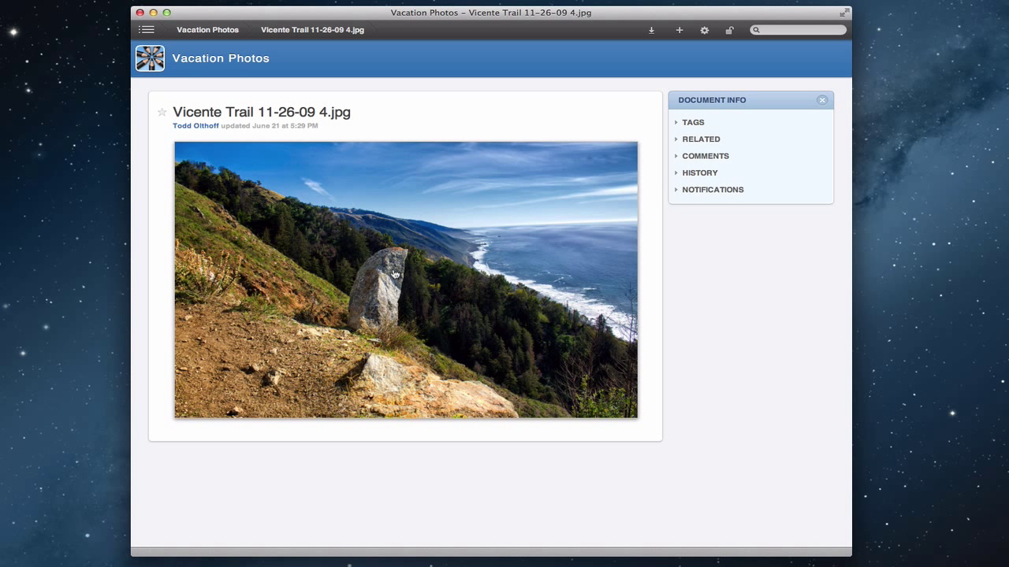
left_click(695, 157)
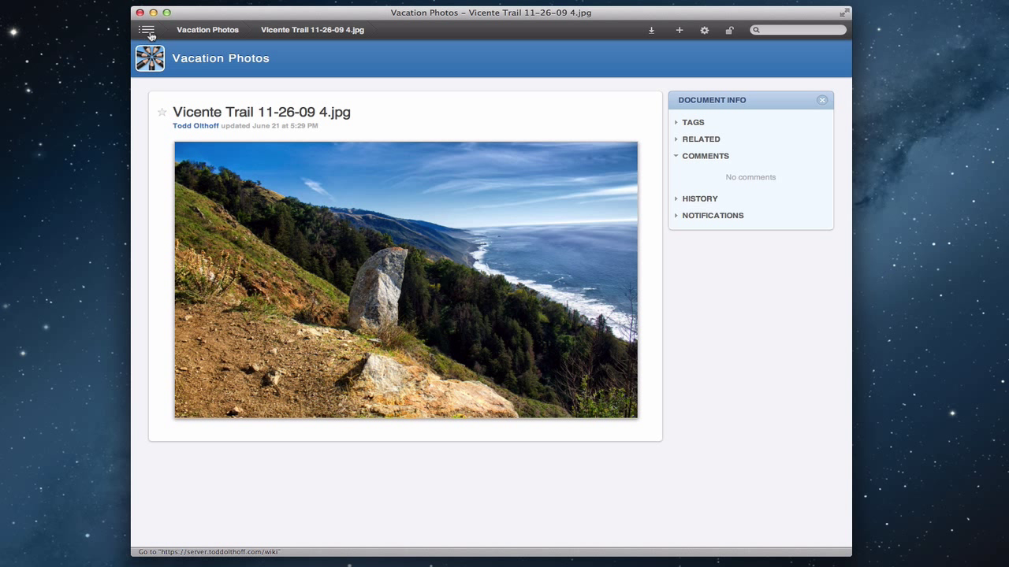
left_click(205, 30)
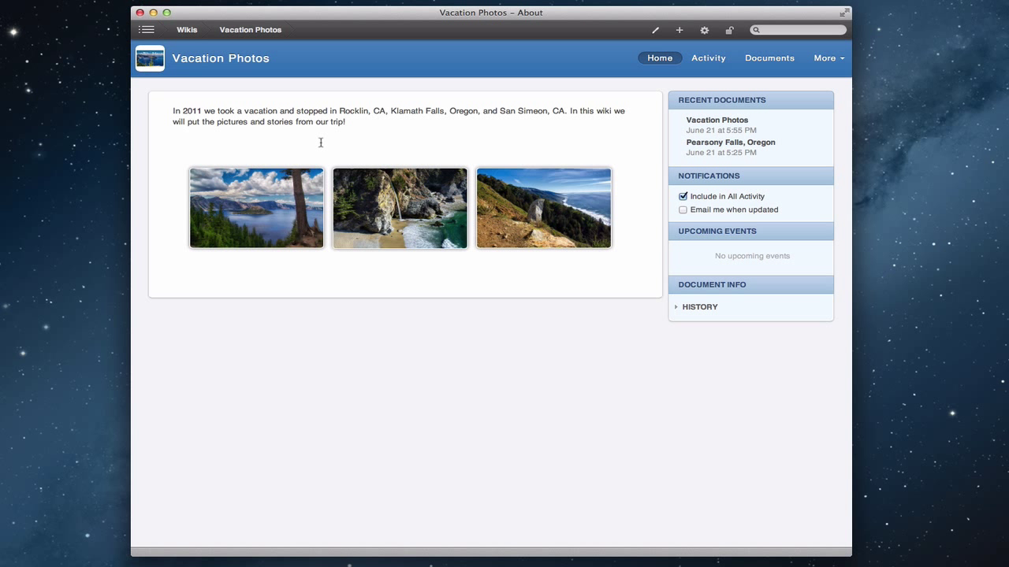
Step: Go Home, open the People directory, and view the pictured user's profile page
left_click(148, 31)
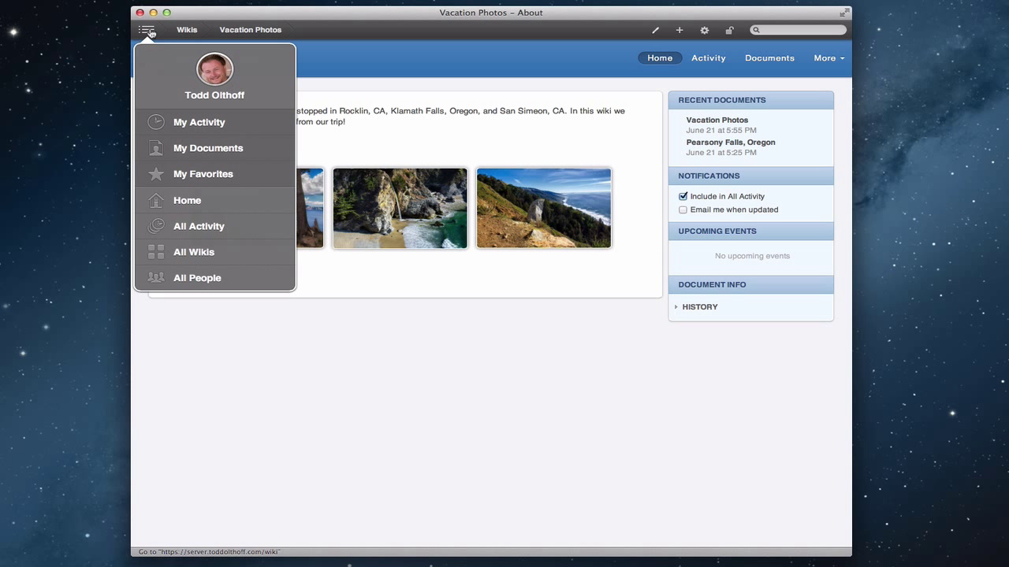
left_click(184, 201)
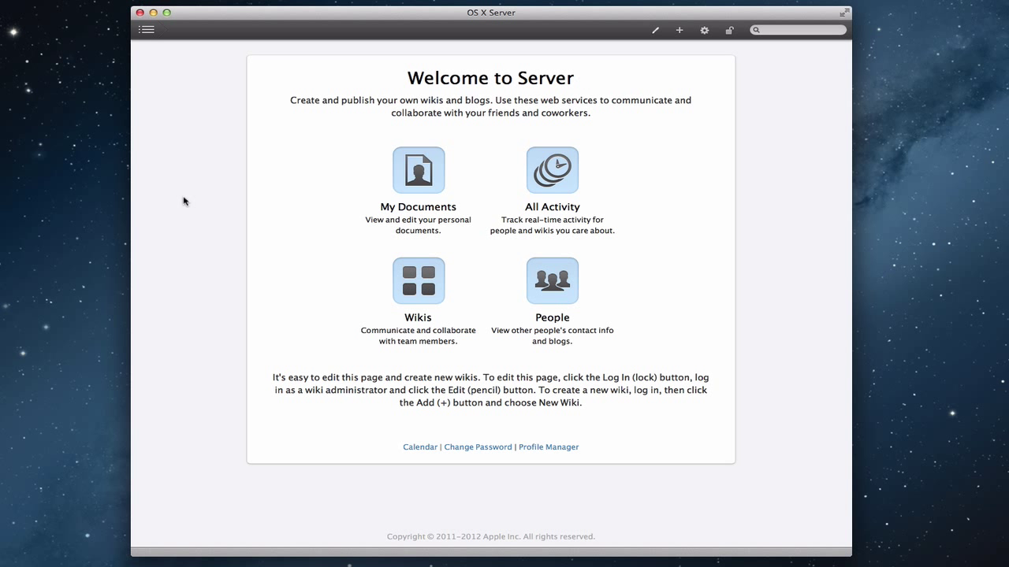
left_click(561, 287)
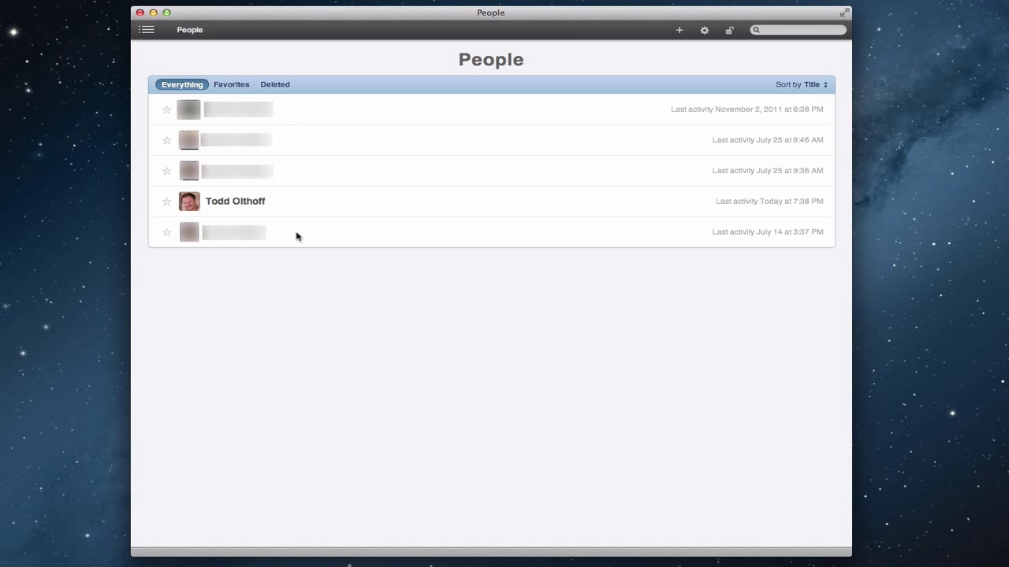
left_click(238, 206)
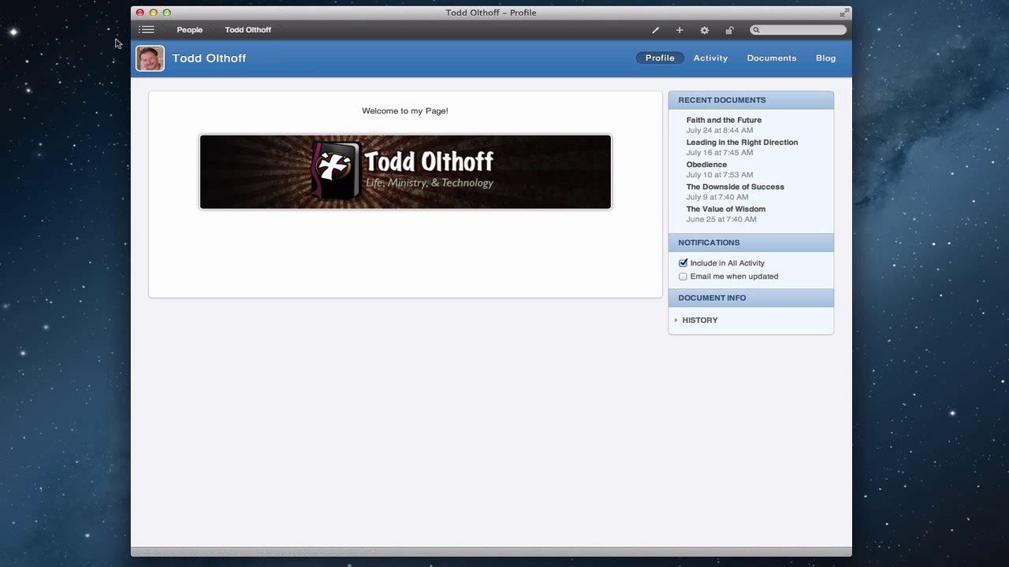
left_click(148, 32)
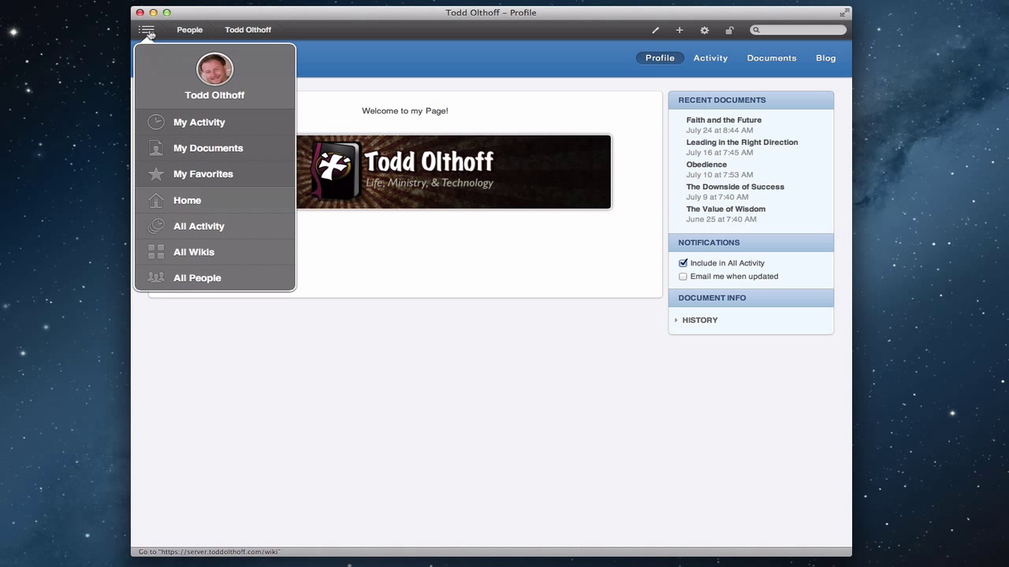
Step: Pick Home in the site navigation list to return to Welcome to Server
left_click(193, 200)
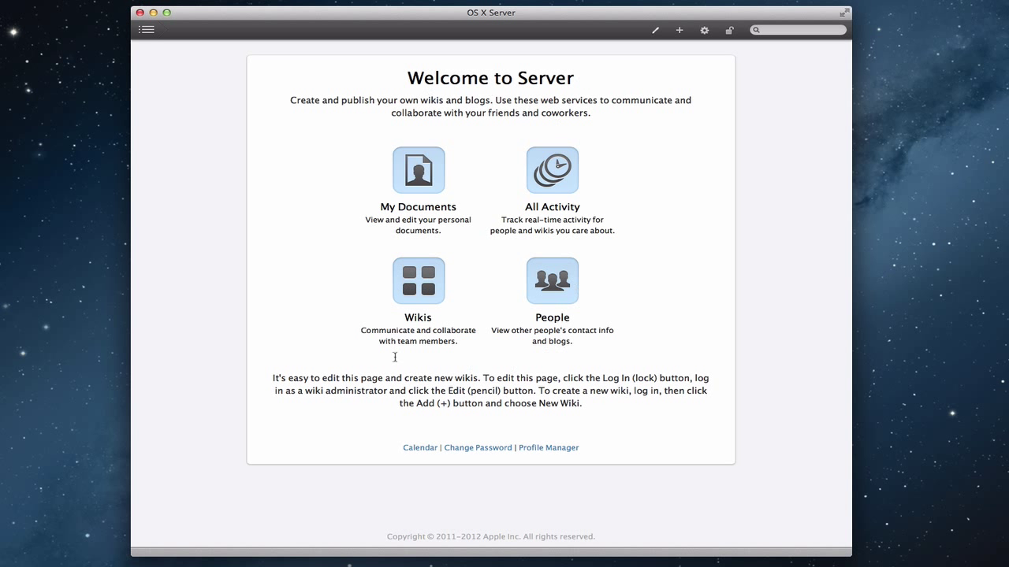